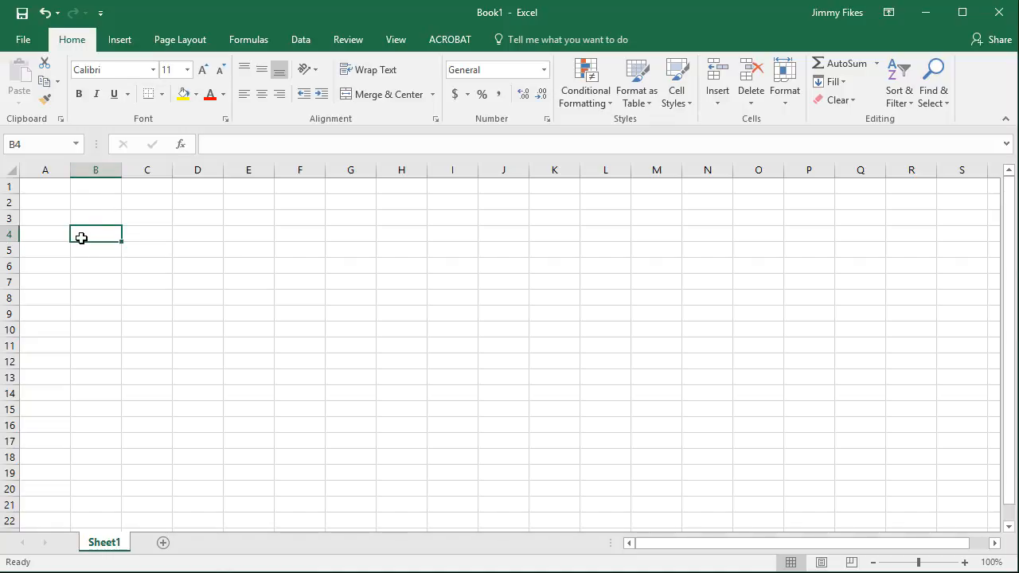
Step: Jump to cell C7 and to cell B3 by entering their cell references
{"action": "left_click", "coordinate": [15, 144]}
{"action": "type", "text": "c7"}
{"action": "key", "text": "Return"}
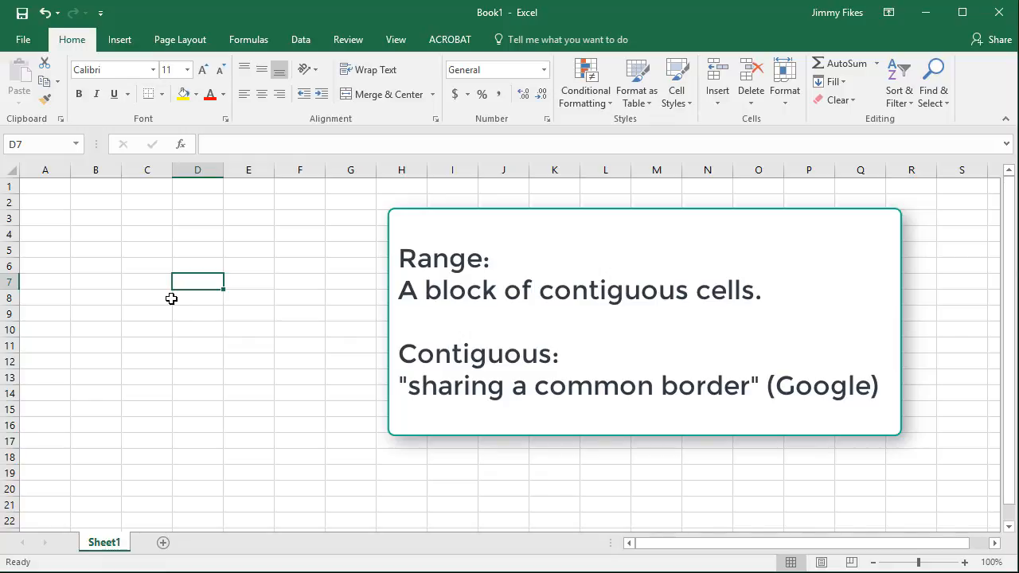
{"action": "left_click", "coordinate": [49, 145]}
{"action": "type", "text": "B"}
{"action": "type", "text": "3"}
{"action": "key", "text": "Return"}
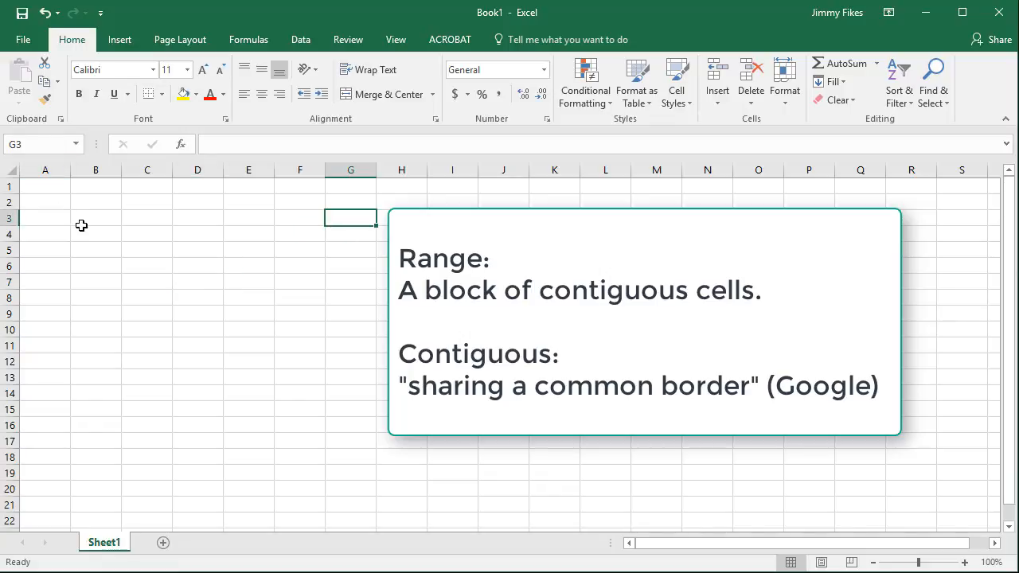
Step: Select the block of cells from B2 through G8 directly on the worksheet
{"action": "left_click", "coordinate": [33, 145]}
{"action": "left_click_drag", "start_coordinate": [109, 207], "coordinate": [364, 302]}
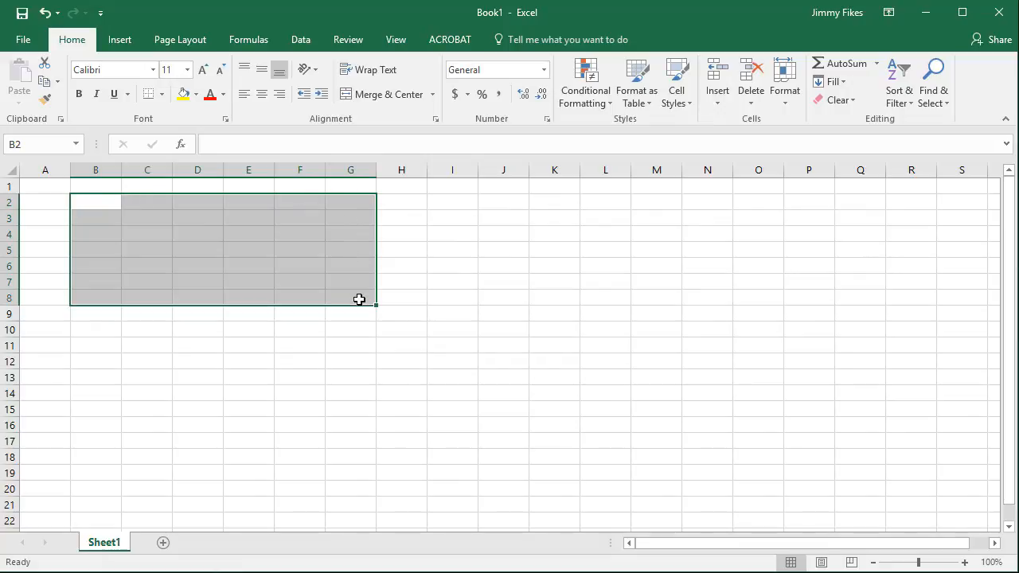
{"action": "left_click", "coordinate": [31, 148]}
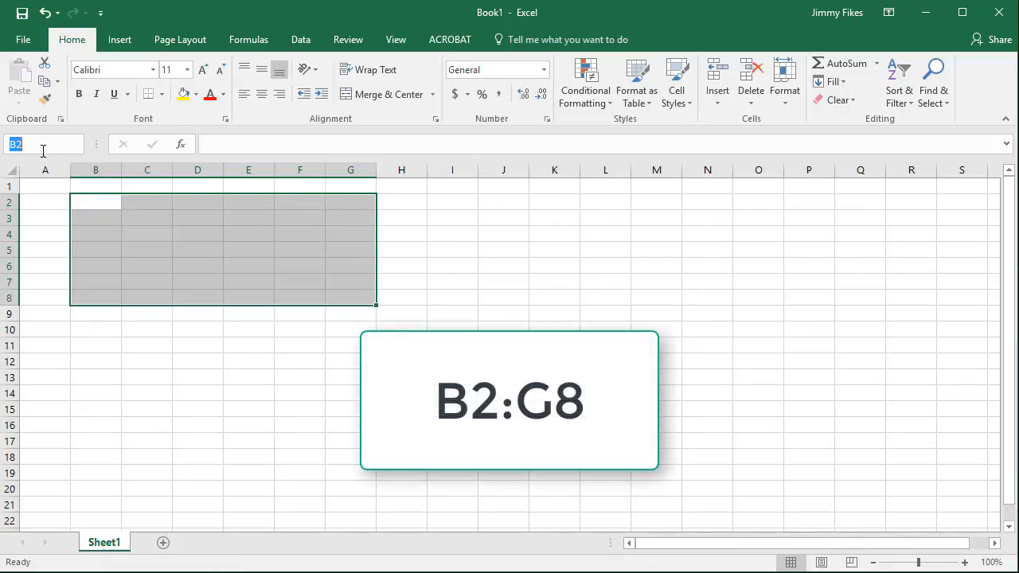
Step: Clear the block selection by moving to G10, and reselect the block by entering the range reference b2:g8
{"action": "left_click", "coordinate": [347, 327]}
{"action": "left_click", "coordinate": [37, 146]}
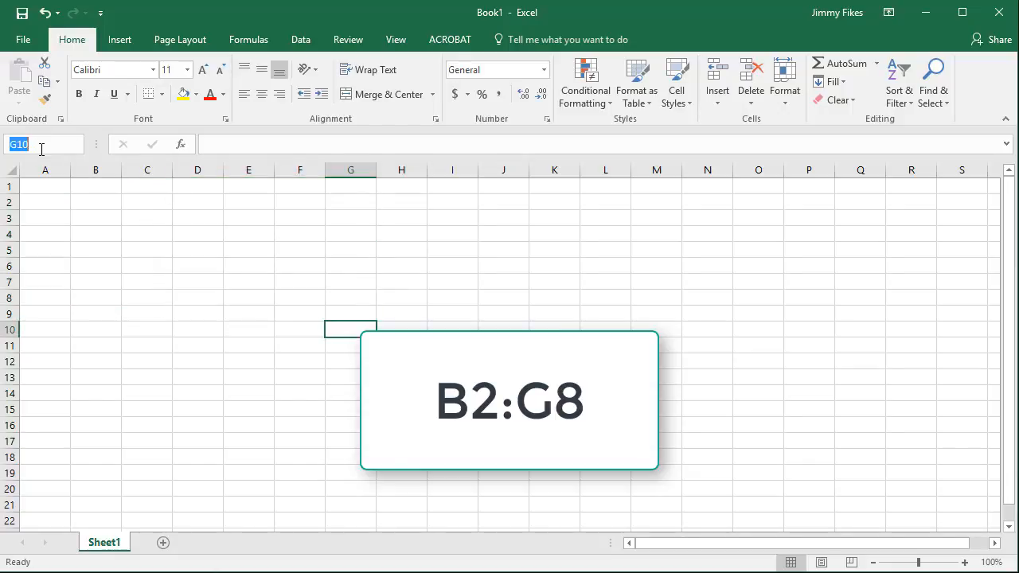
{"action": "type", "text": "b2:g8"}
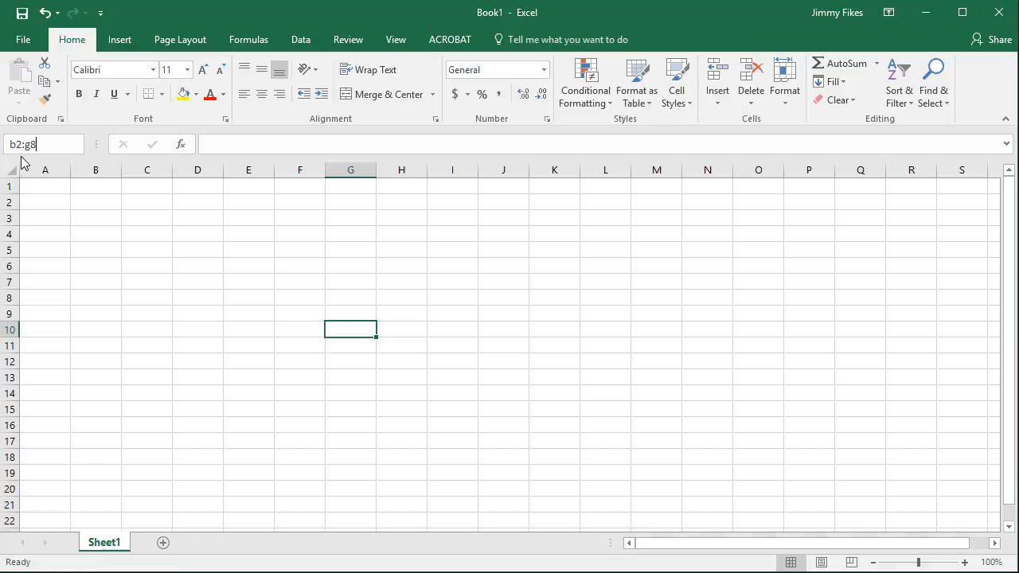
{"action": "key", "text": "Return"}
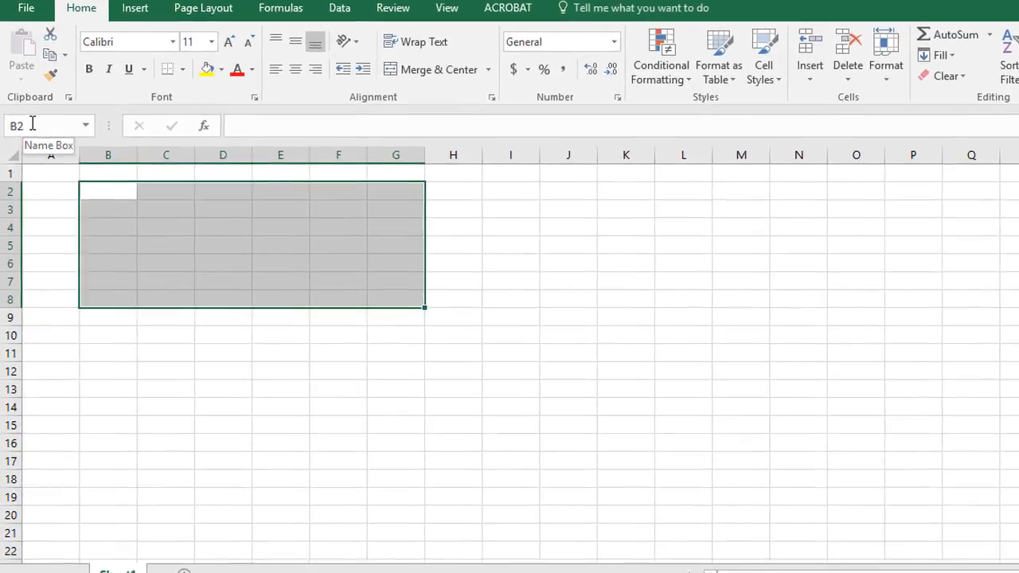
Step: Enter the numbers 1 and 2 in cells A1 and A2
{"action": "left_click", "coordinate": [165, 407]}
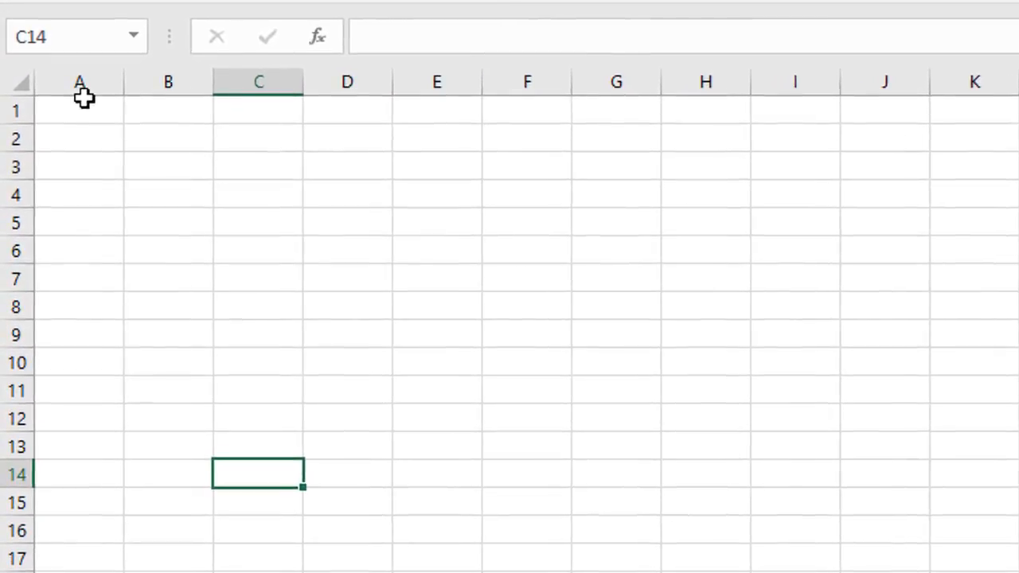
{"action": "left_click", "coordinate": [83, 106]}
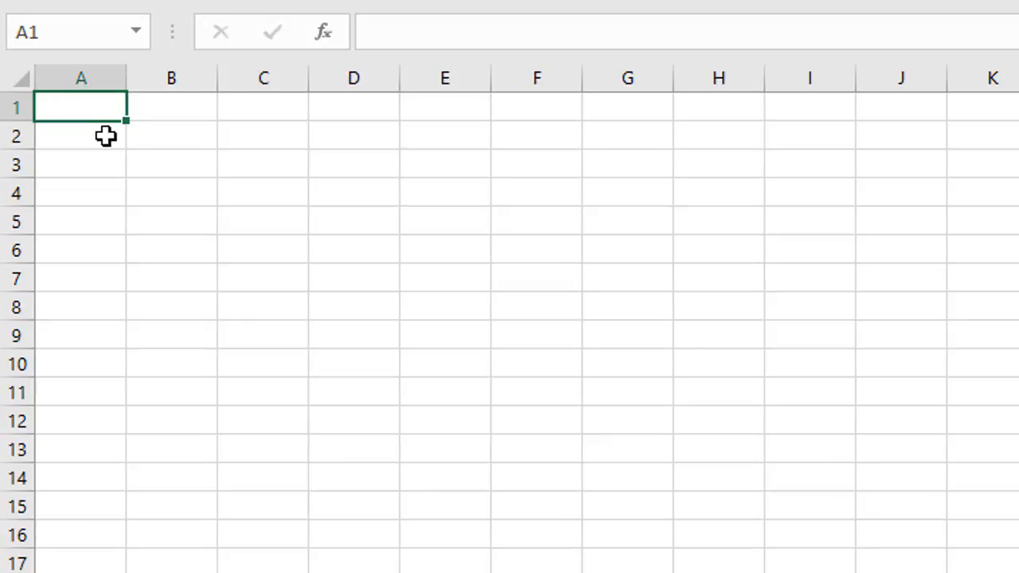
{"action": "type", "text": "1"}
{"action": "key", "text": "Return"}
{"action": "type", "text": "2"}
{"action": "key", "text": "Return"}
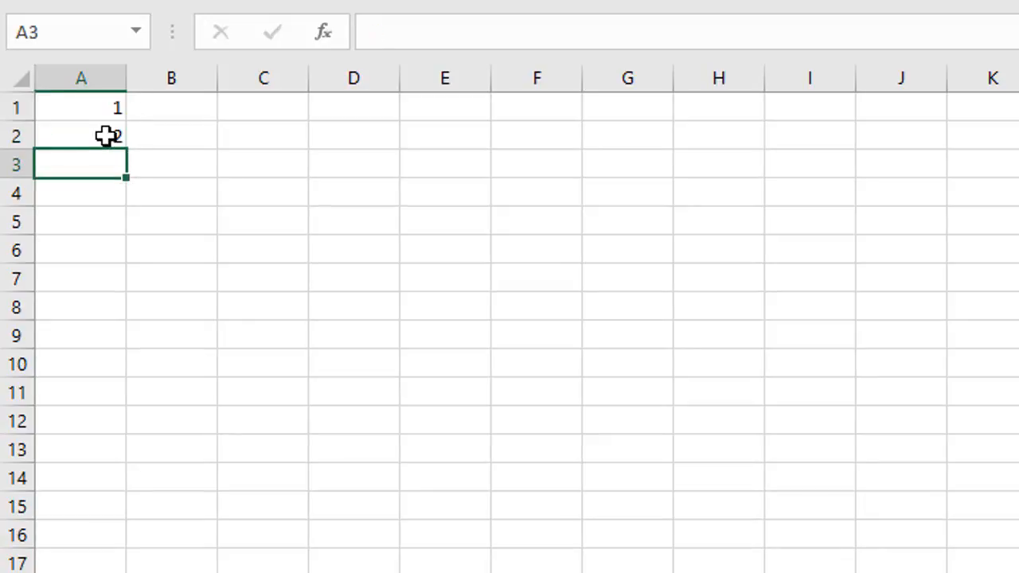
Step: Enter the numbers 2 and 3 in cells B1 and B2
{"action": "left_click", "coordinate": [144, 114]}
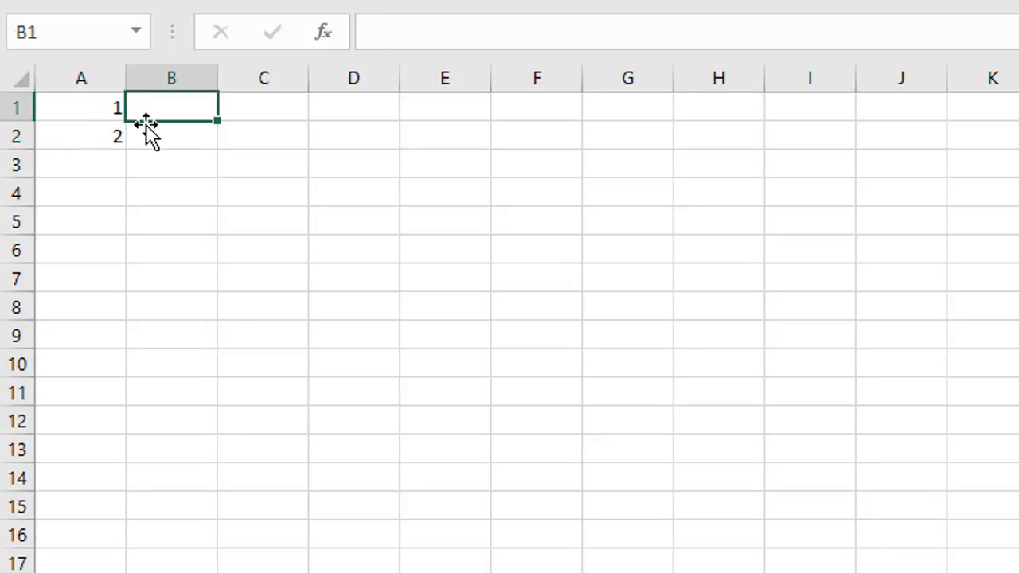
{"action": "type", "text": "2"}
{"action": "key", "text": "Return"}
{"action": "type", "text": "3"}
{"action": "key", "text": "Return"}
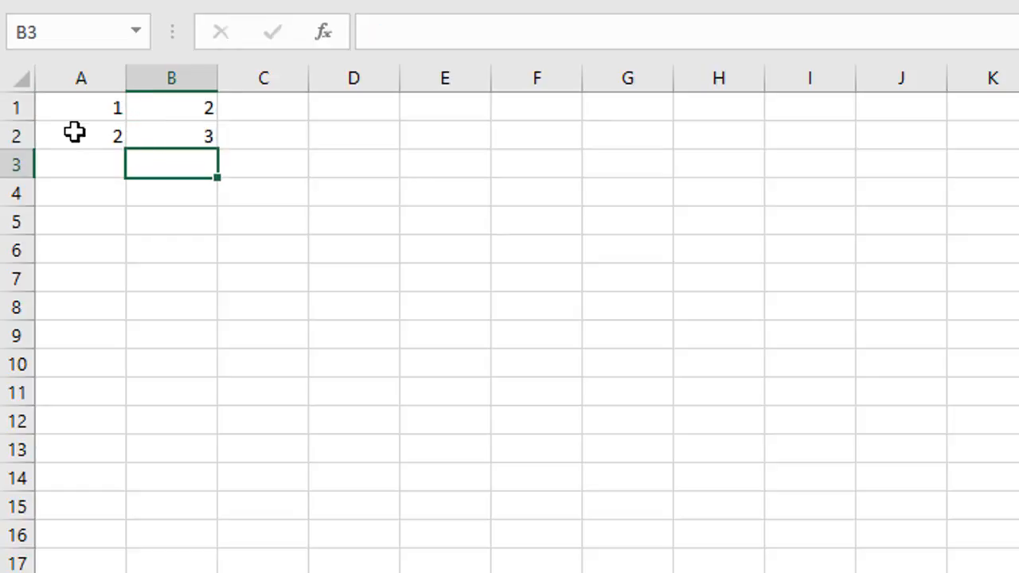
Step: Extend the number series in A1:B2 down to row 10 and across to column I with AutoFill
{"action": "left_click_drag", "start_coordinate": [79, 109], "coordinate": [87, 140]}
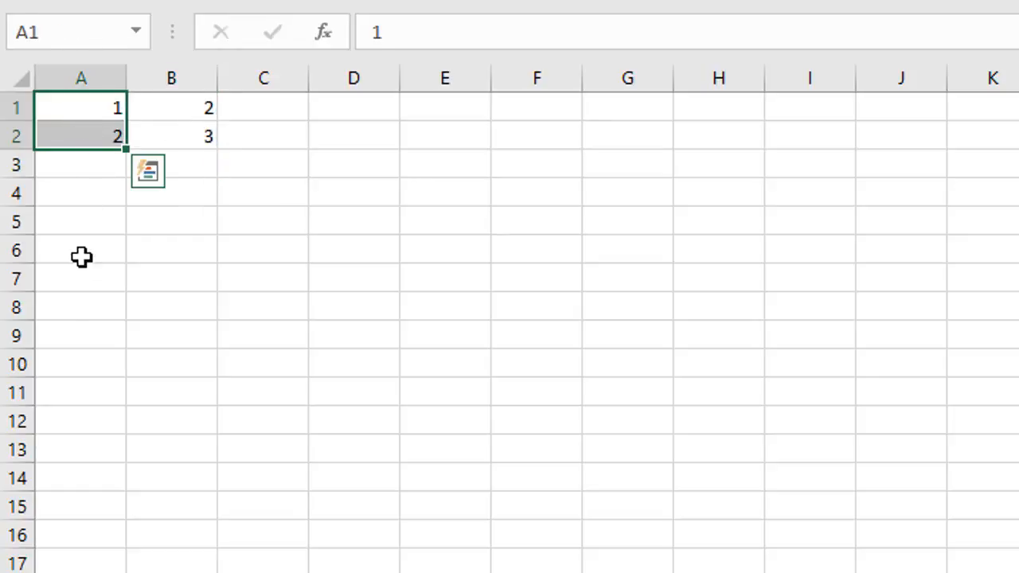
{"action": "left_click_drag", "start_coordinate": [82, 256], "coordinate": [80, 227]}
{"action": "left_click_drag", "start_coordinate": [96, 111], "coordinate": [203, 137]}
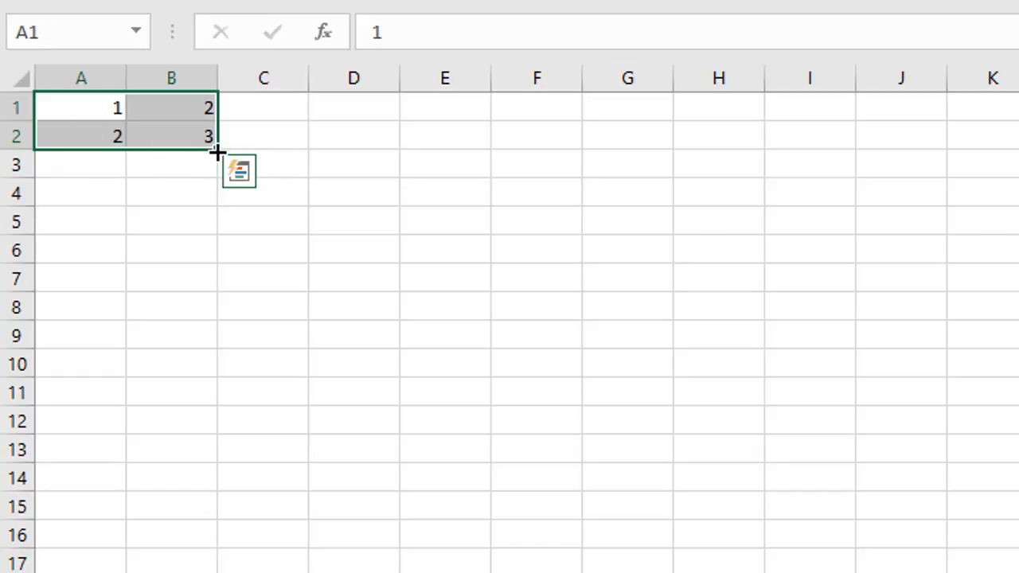
{"action": "left_click_drag", "start_coordinate": [217, 151], "coordinate": [204, 380]}
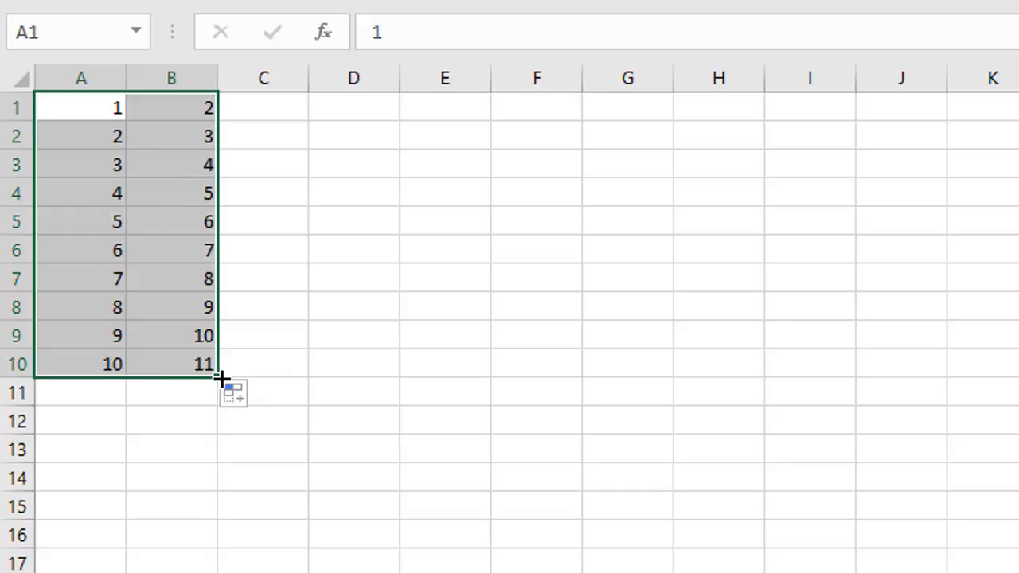
{"action": "left_click_drag", "start_coordinate": [220, 378], "coordinate": [869, 382]}
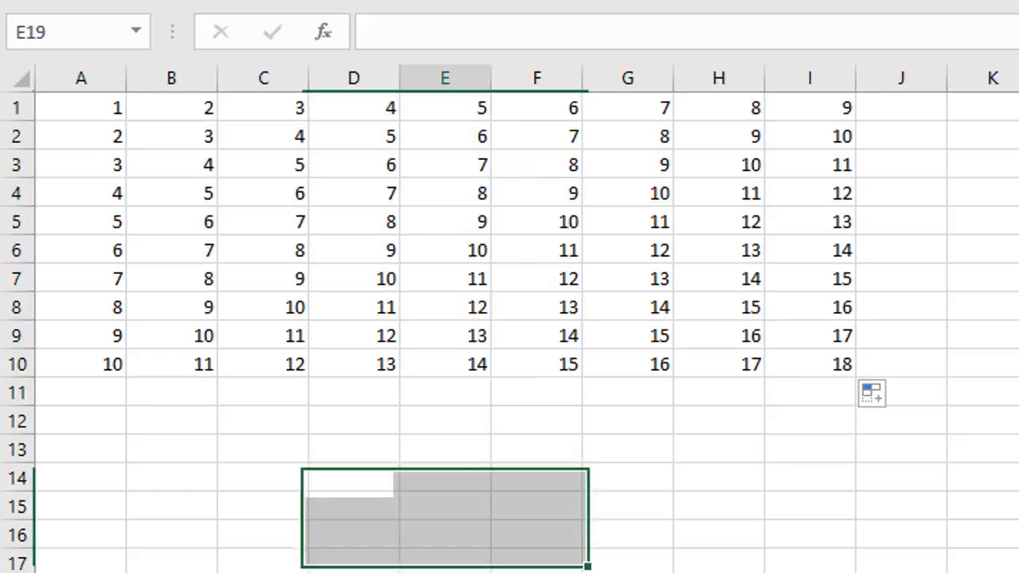
Step: Inspect the stored contents of cells D5, B5 and D7 in the filled block
{"action": "left_click", "coordinate": [406, 308]}
{"action": "left_click", "coordinate": [332, 223]}
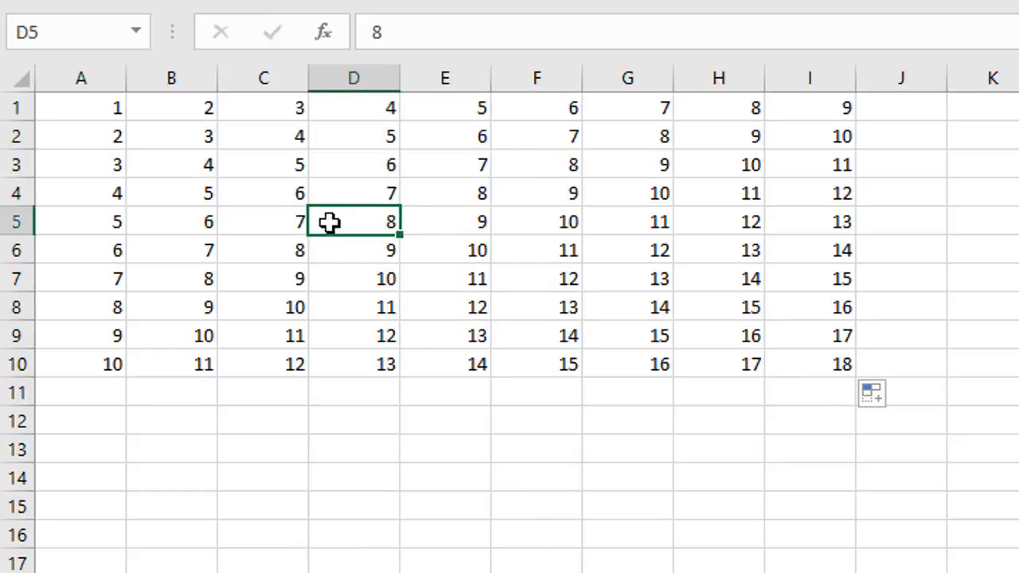
{"action": "left_click", "coordinate": [215, 225]}
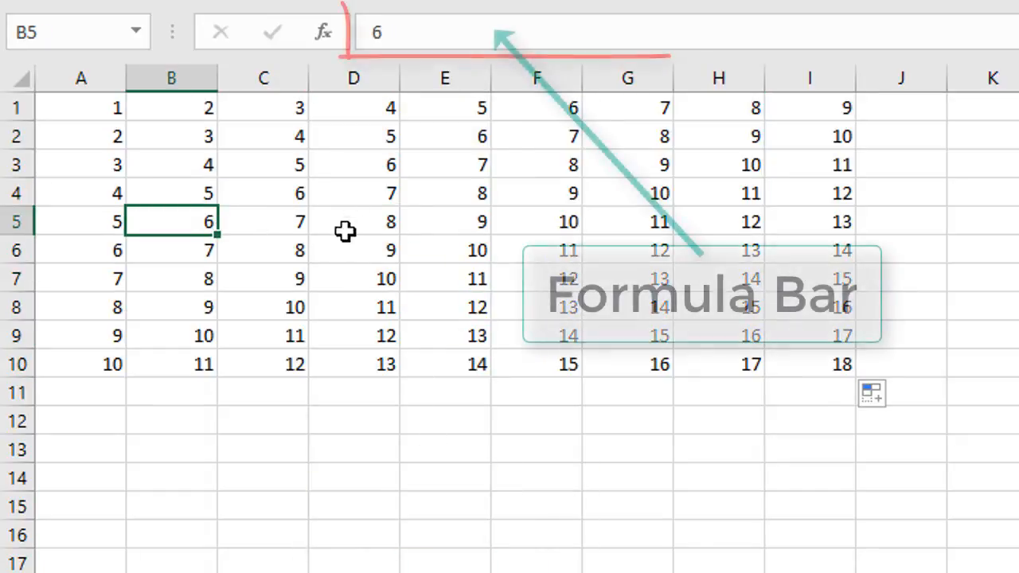
{"action": "left_click", "coordinate": [390, 287]}
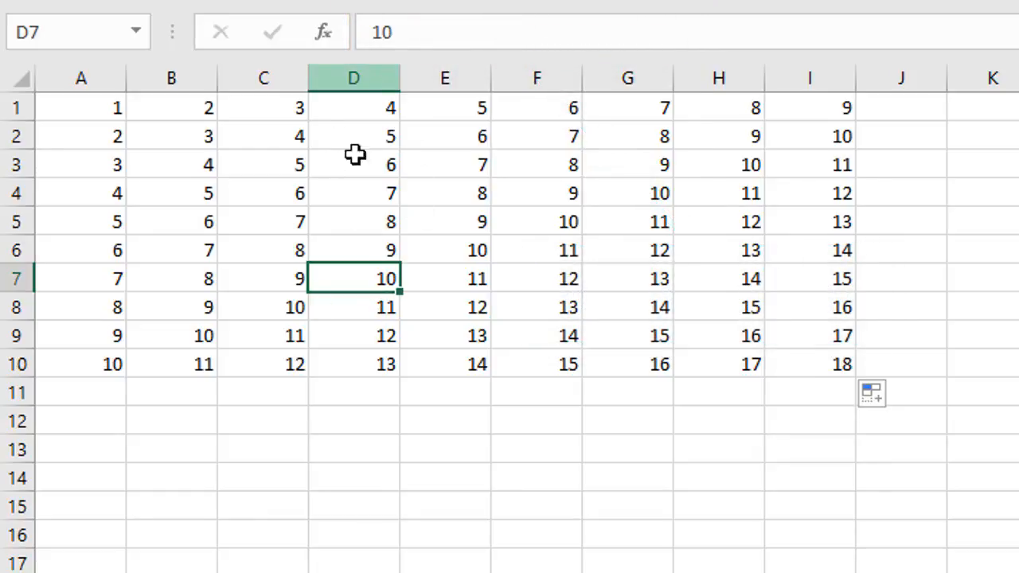
Step: Enter the formula =g7 in cell C15 to reference the value in G7
{"action": "left_click", "coordinate": [279, 496]}
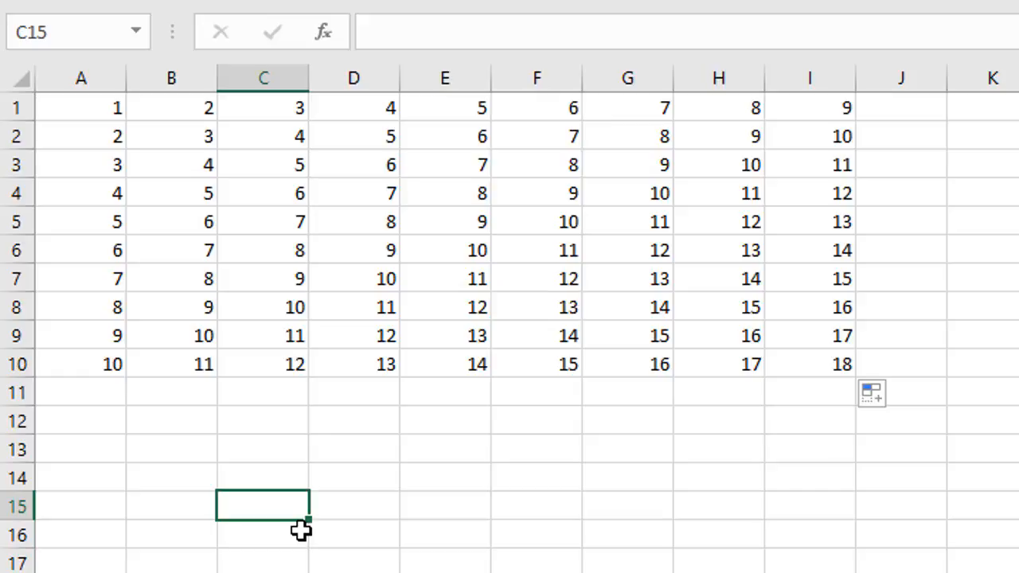
{"action": "type", "text": "="}
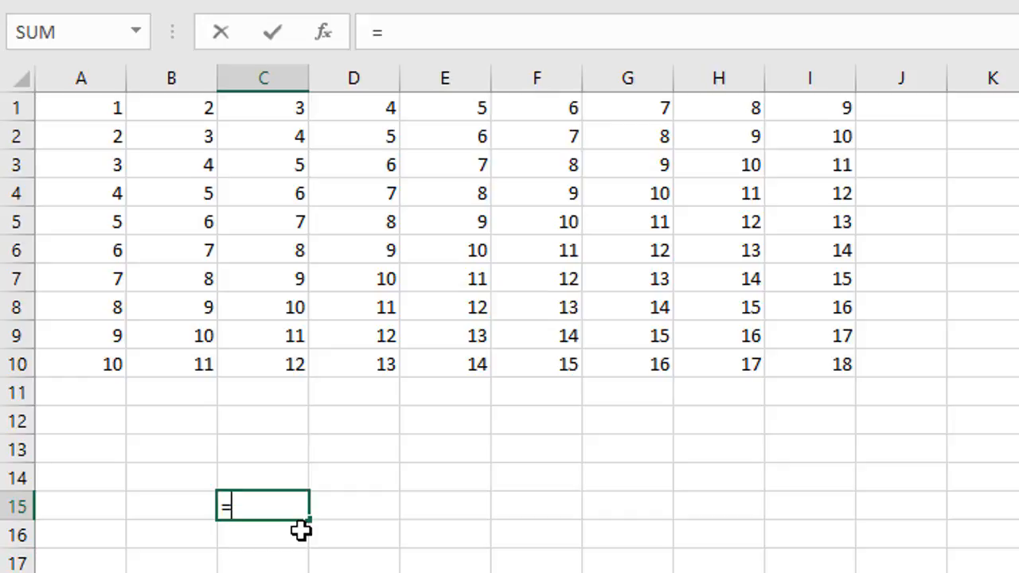
{"action": "type", "text": "g7"}
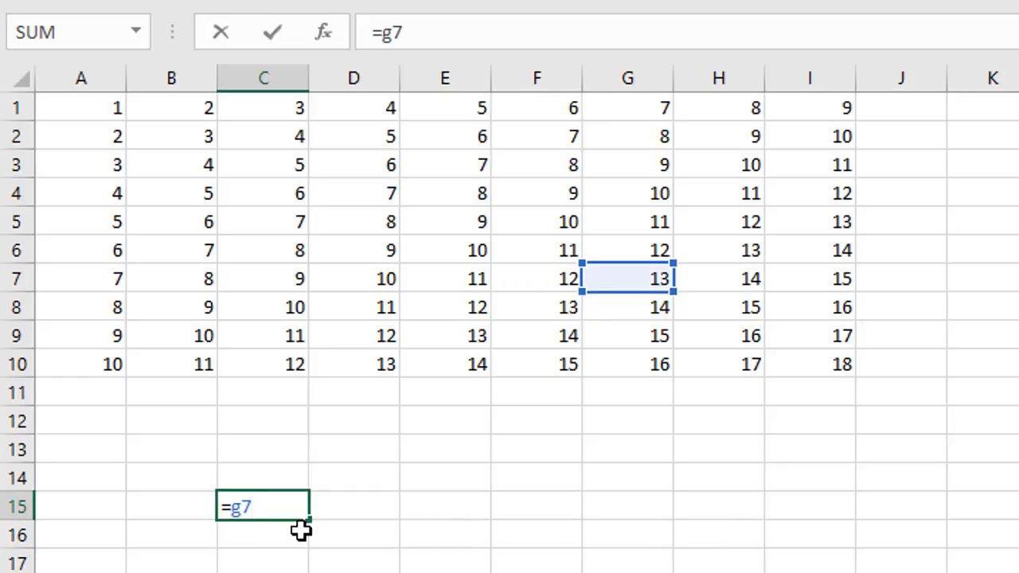
{"action": "key", "text": "Return"}
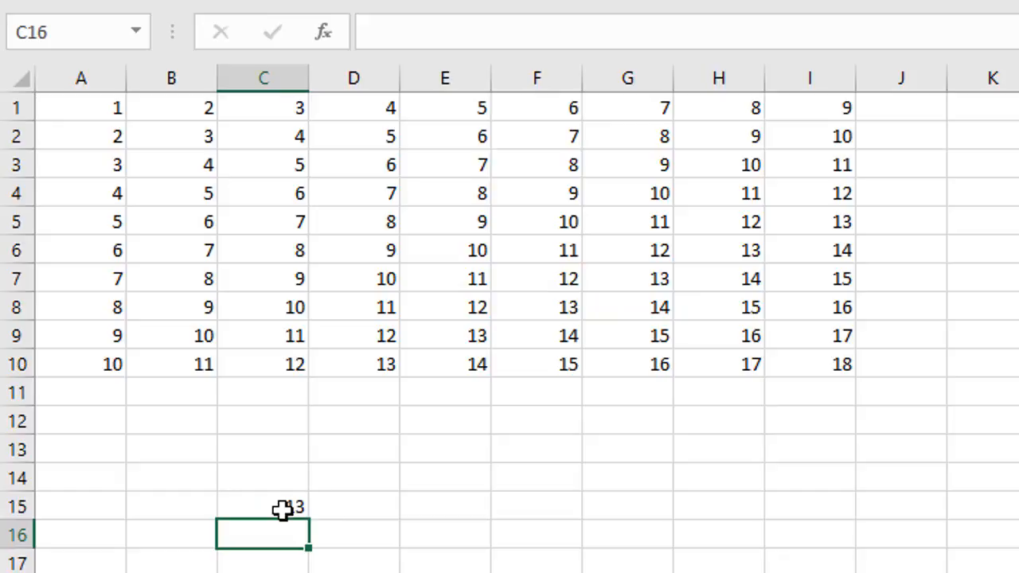
Step: Compare the formula stored in C15 with the contents of its source cell G7
{"action": "left_click", "coordinate": [281, 508]}
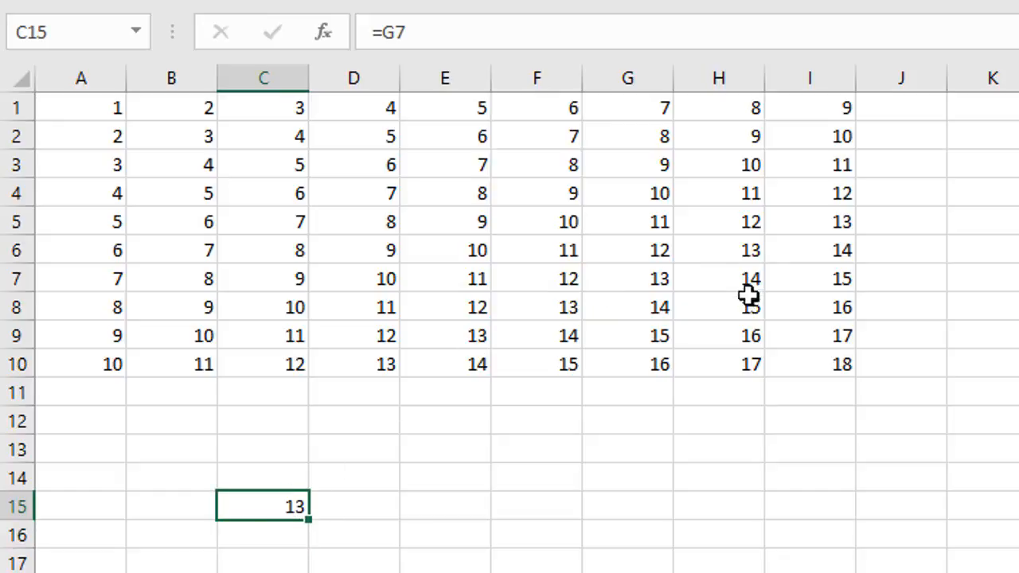
{"action": "left_click", "coordinate": [649, 281]}
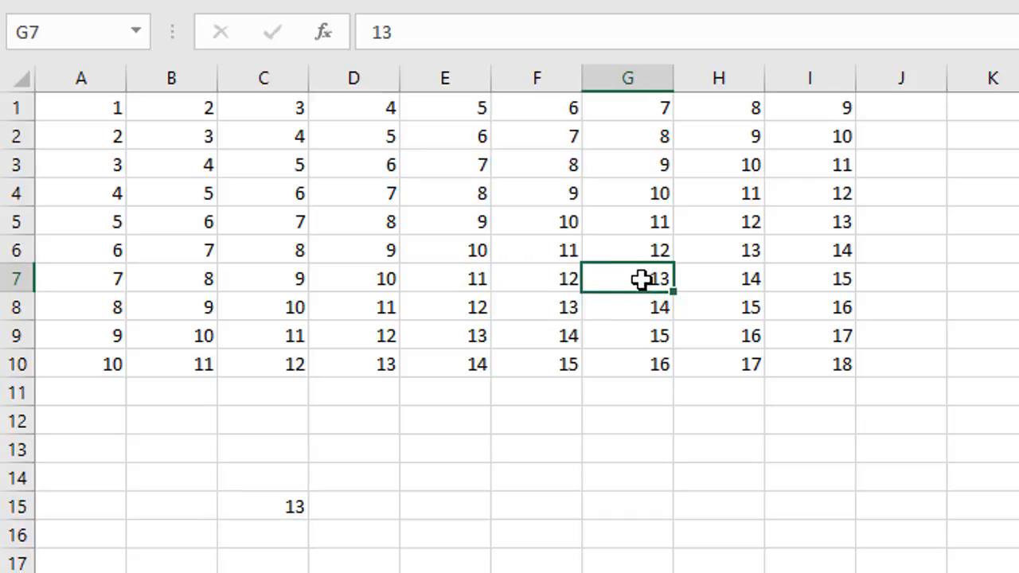
{"action": "left_click", "coordinate": [268, 500]}
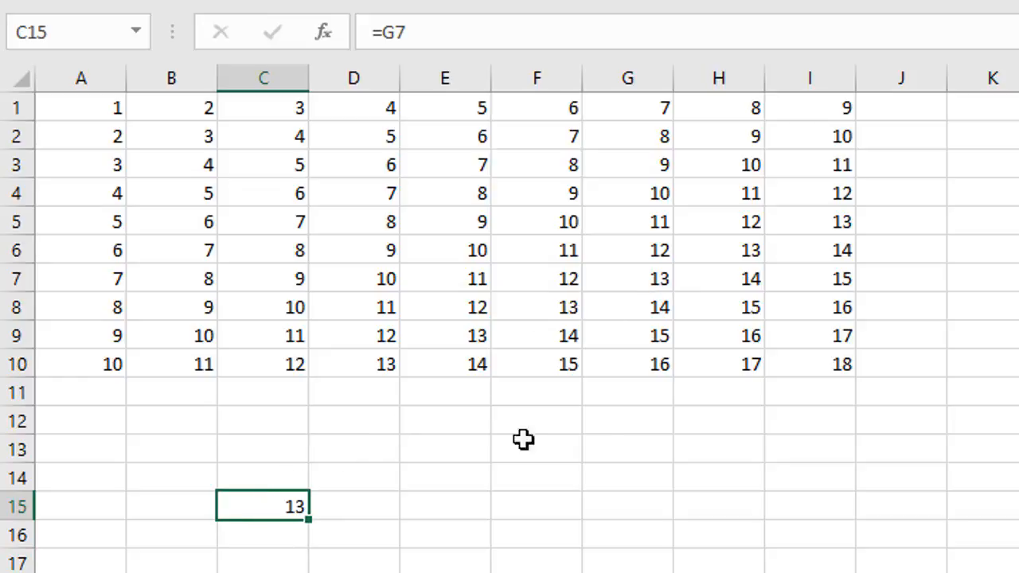
Step: Enter the formula =d8 in cell E15 to reference the value in D8
{"action": "left_click", "coordinate": [429, 497]}
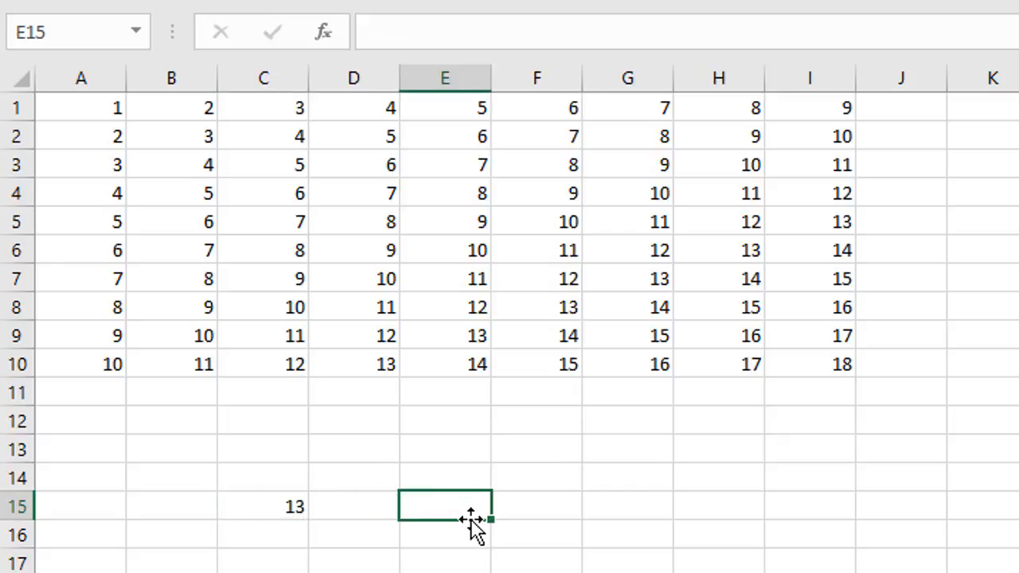
{"action": "type", "text": "=d"}
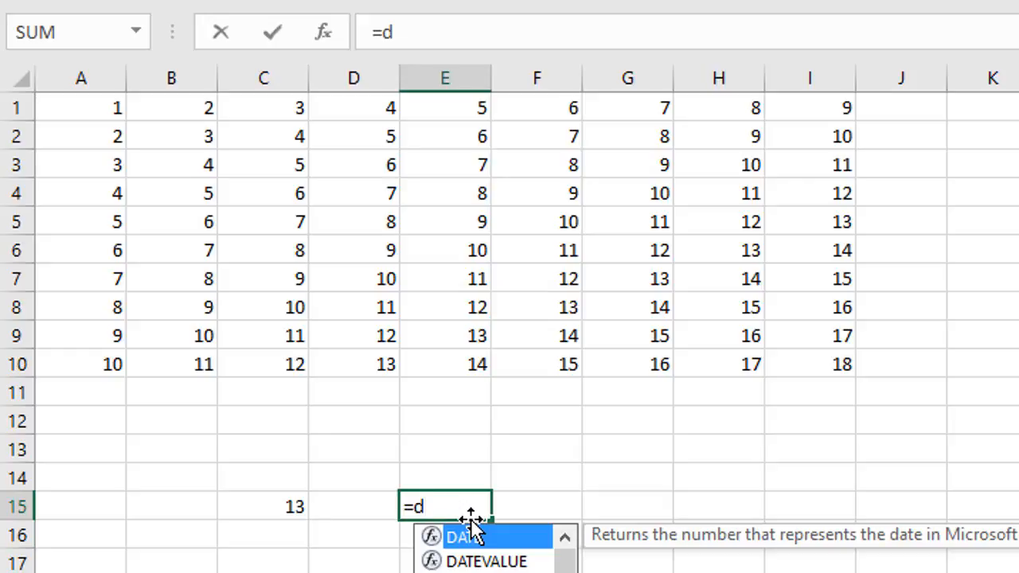
{"action": "type", "text": "8"}
{"action": "key", "text": "Return"}
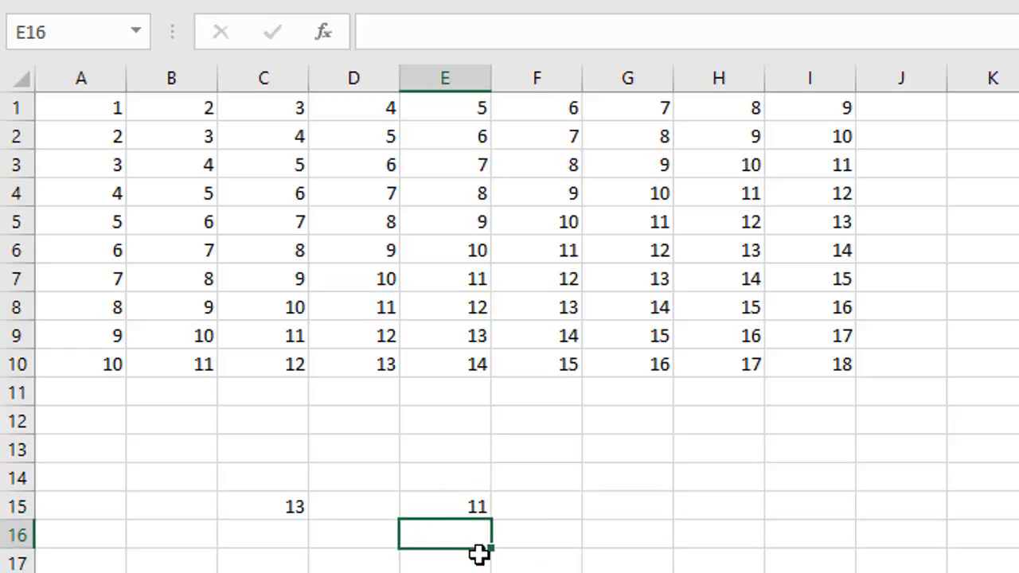
Step: Check the formulas stored in C15 and E15 and the contents of G8
{"action": "left_click", "coordinate": [302, 516]}
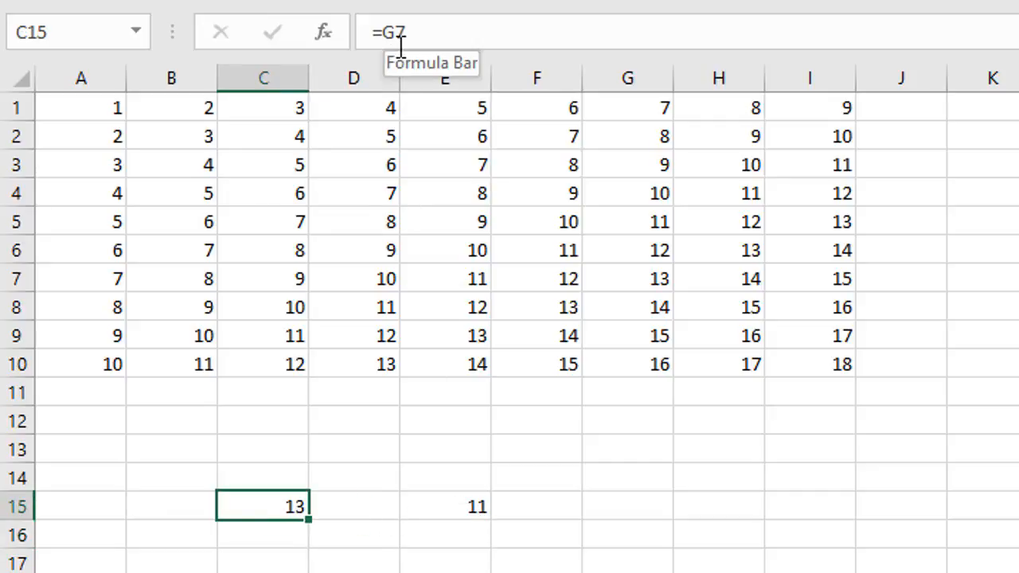
{"action": "left_click", "coordinate": [466, 507]}
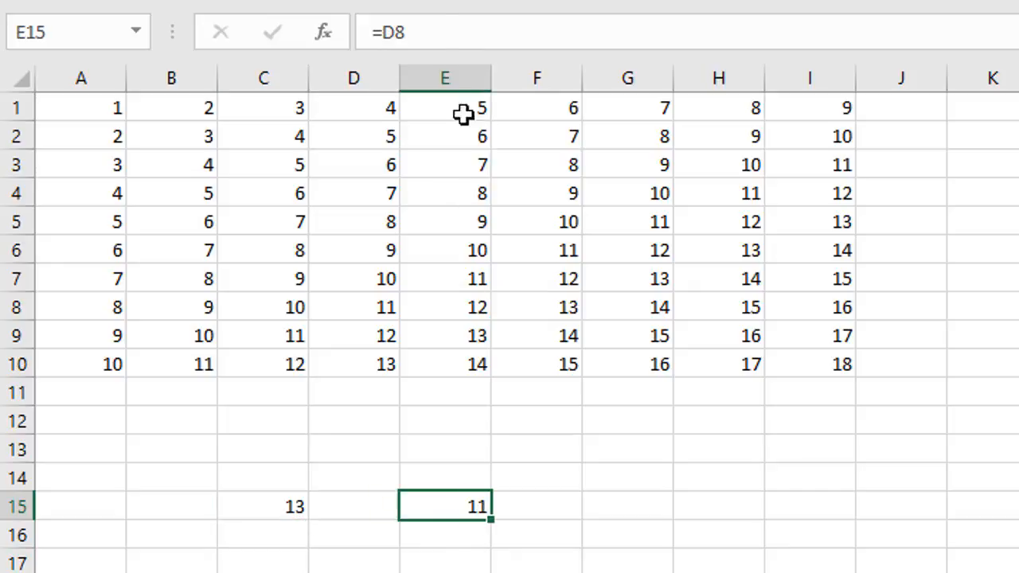
{"action": "left_click", "coordinate": [657, 299]}
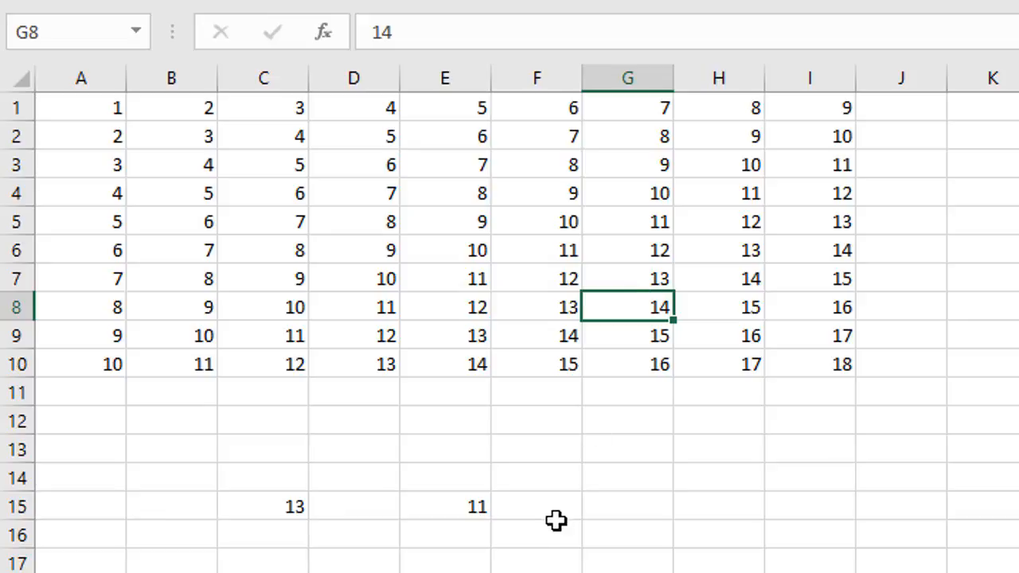
Step: Enter the formula =b3:h9 in cell G15 to reference the whole range B3:H9
{"action": "left_click", "coordinate": [603, 513]}
{"action": "type", "text": "="}
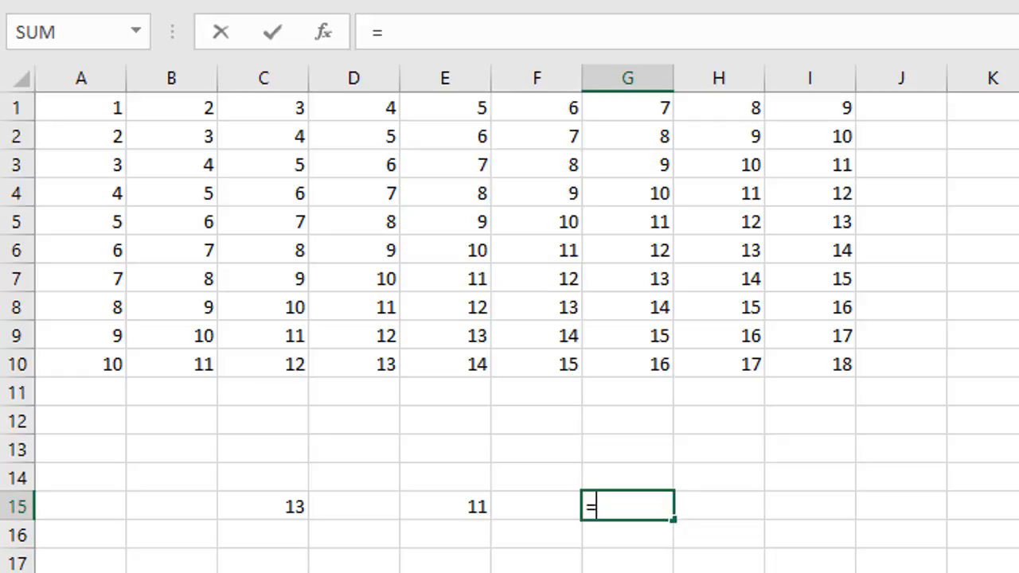
{"action": "key", "text": "BackSpace"}
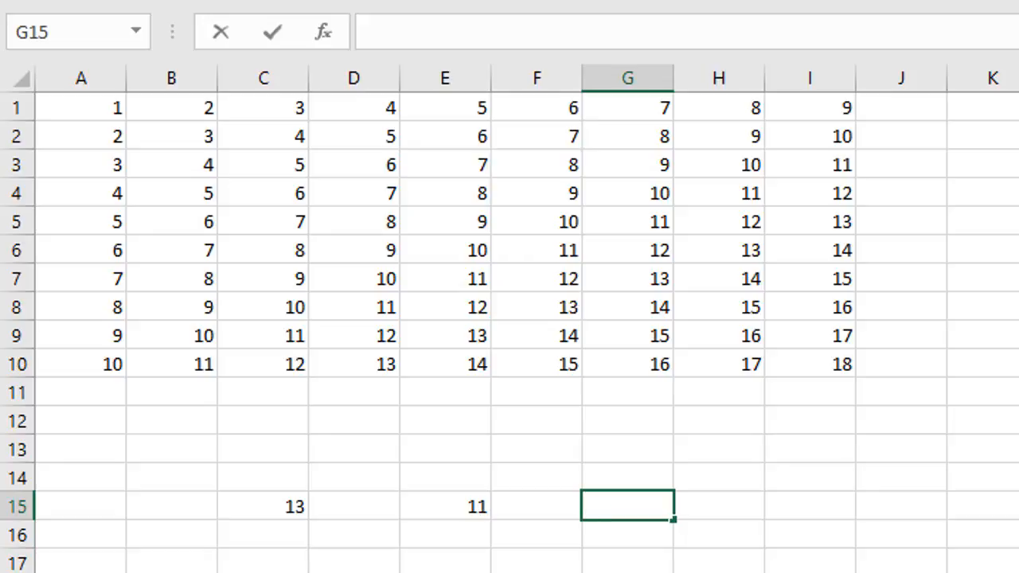
{"action": "type", "text": "="}
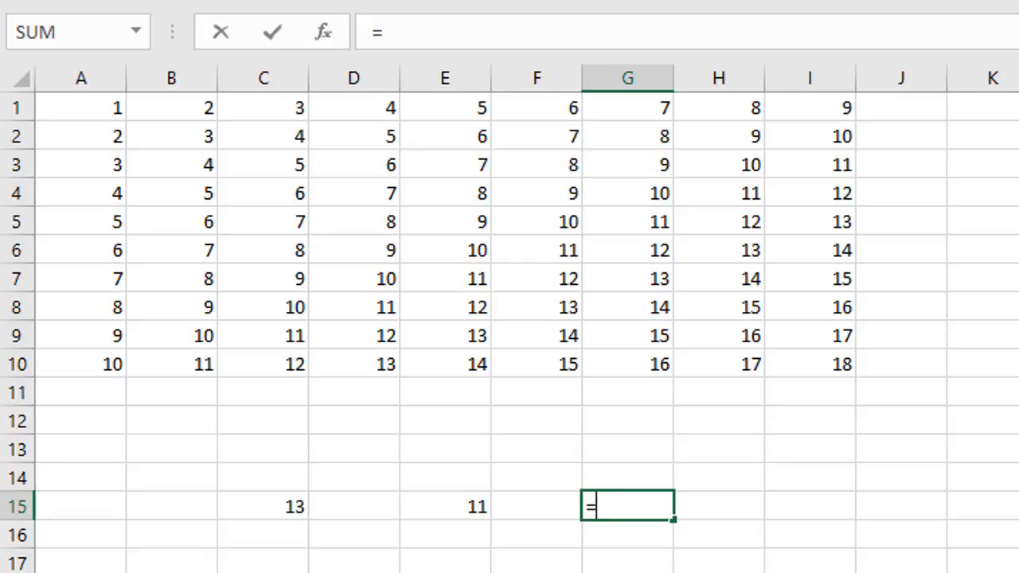
{"action": "type", "text": "b"}
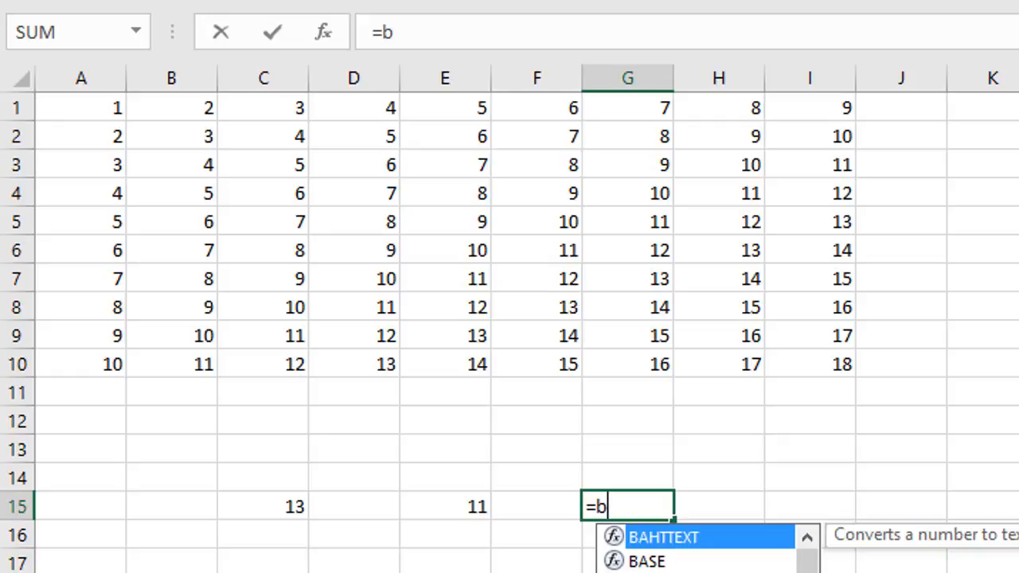
{"action": "type", "text": "3"}
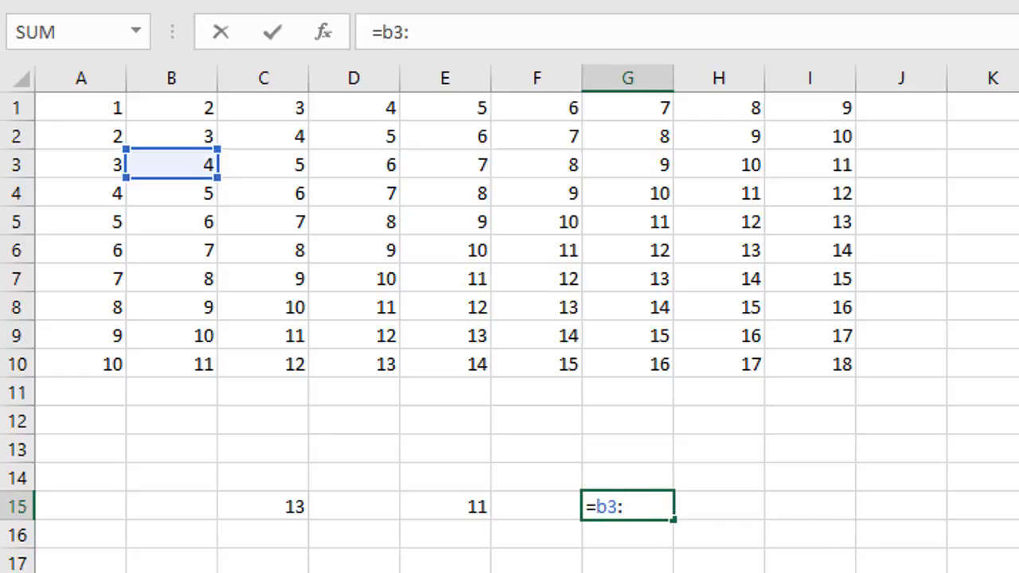
{"action": "type", "text": ":h9"}
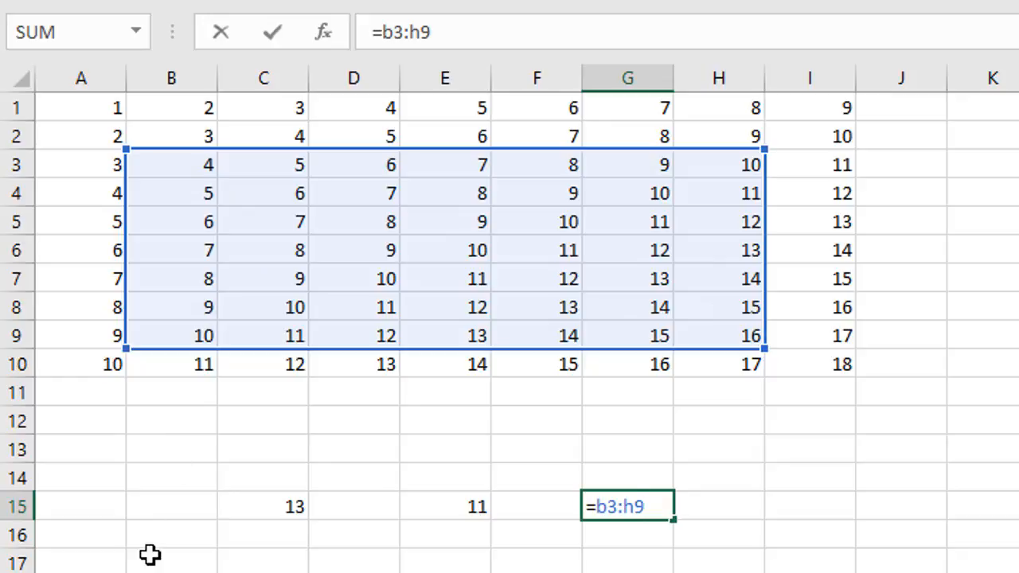
{"action": "key", "text": "Return"}
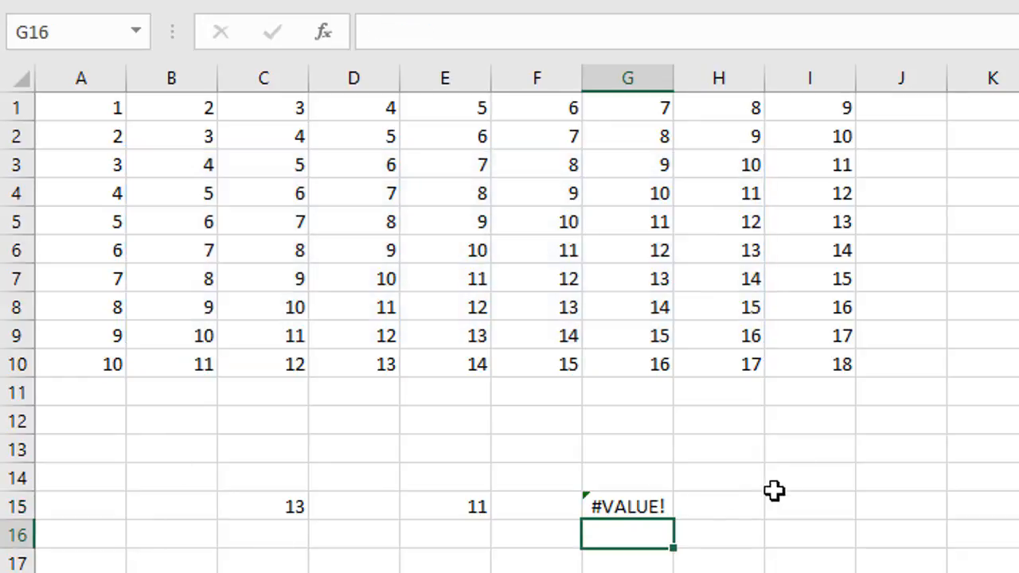
Step: Wrap the range reference in G15 in the SUM function so the formula reads =sum(B3:H9)
{"action": "left_click", "coordinate": [625, 506]}
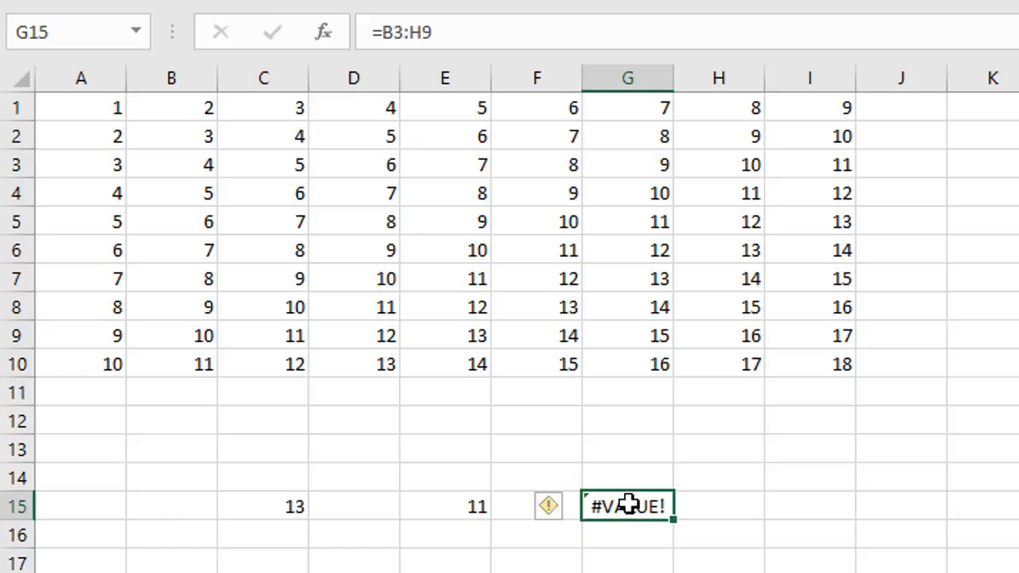
{"action": "left_click", "coordinate": [422, 34]}
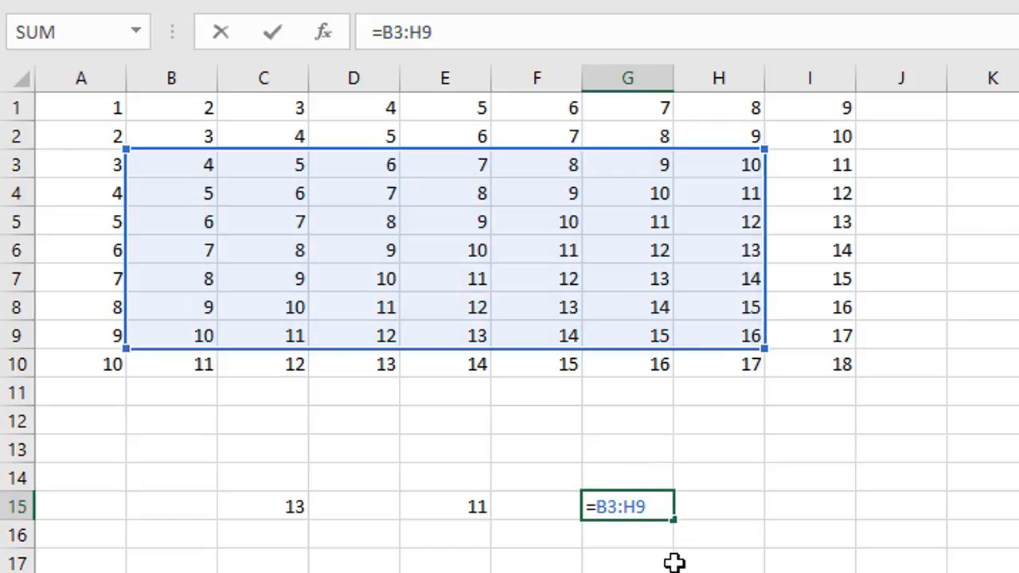
{"action": "type", "text": "sum(B3:H9"}
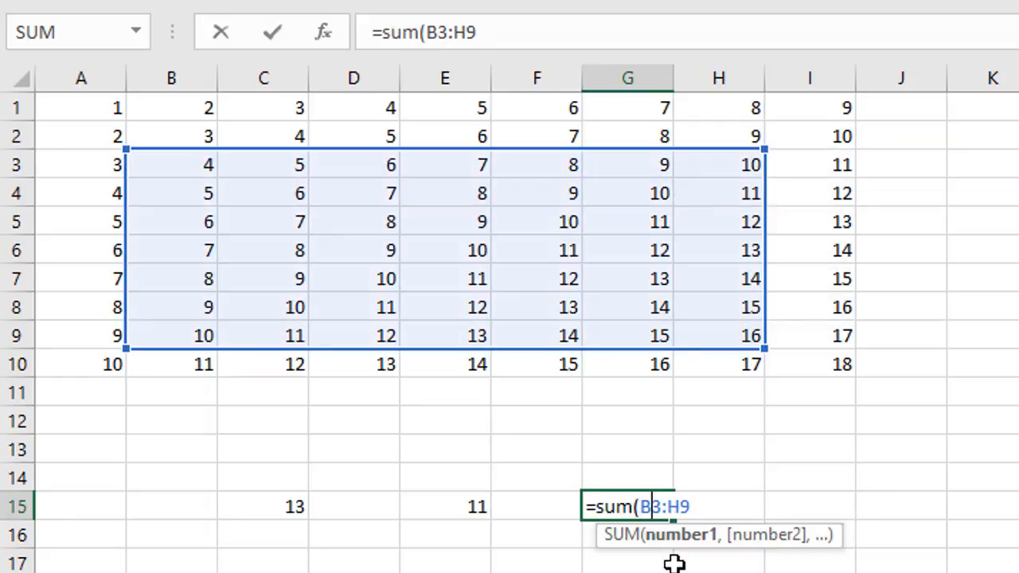
{"action": "type", "text": ")"}
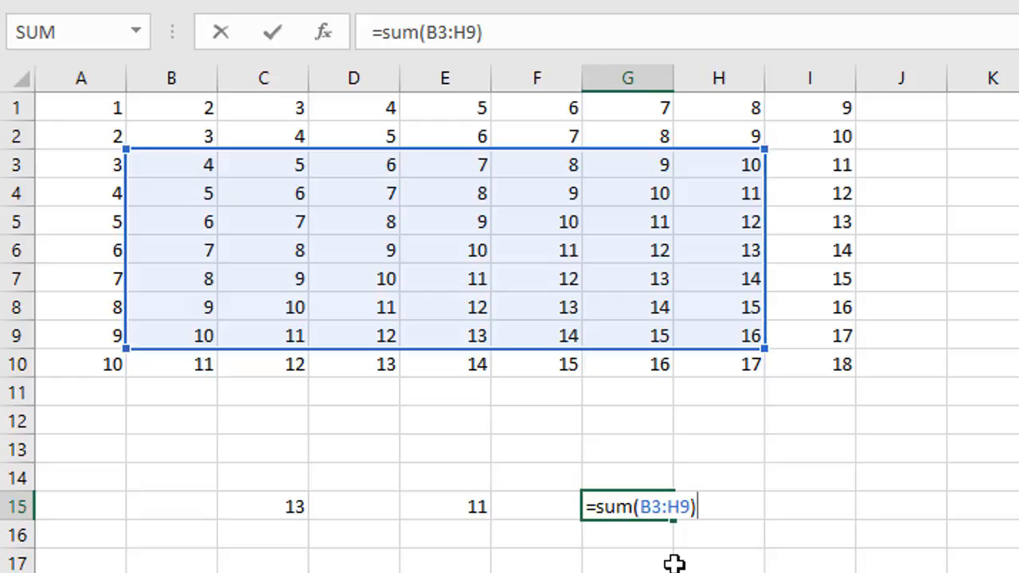
{"action": "key", "text": "Return"}
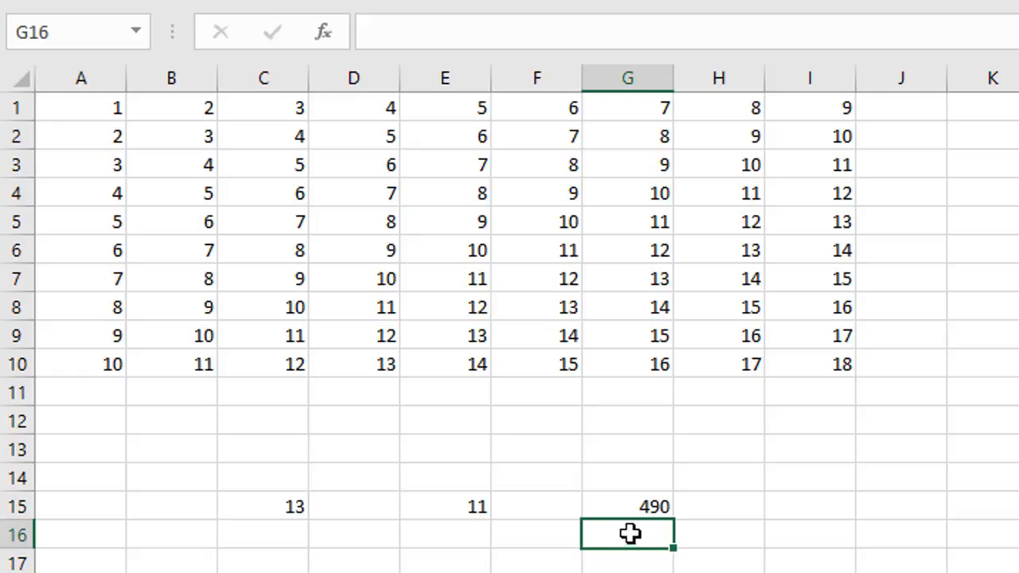
Step: Examine the SUM formula stored in G15 and the grid range it references
{"action": "left_click", "coordinate": [637, 502]}
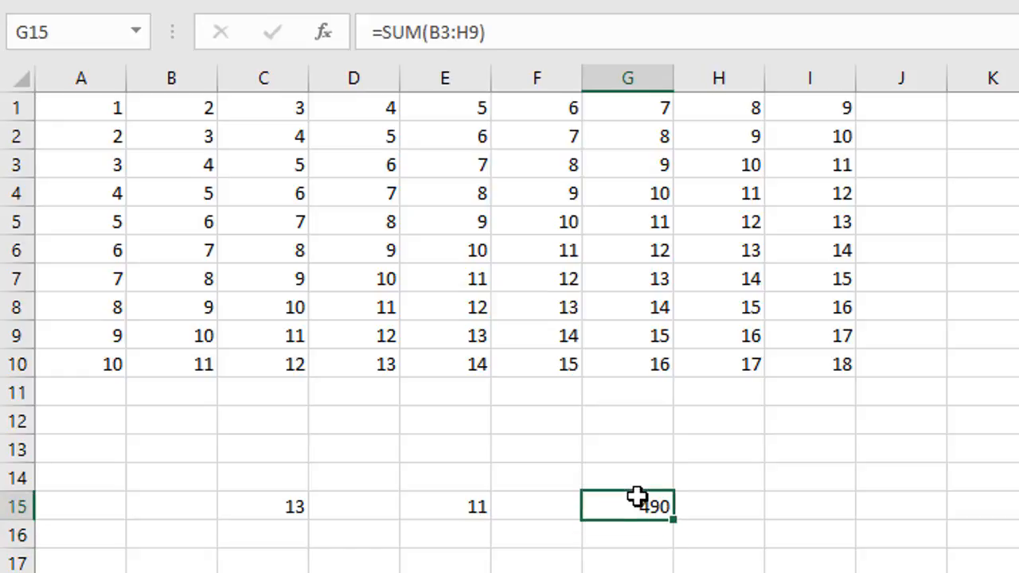
{"action": "left_click", "coordinate": [451, 33]}
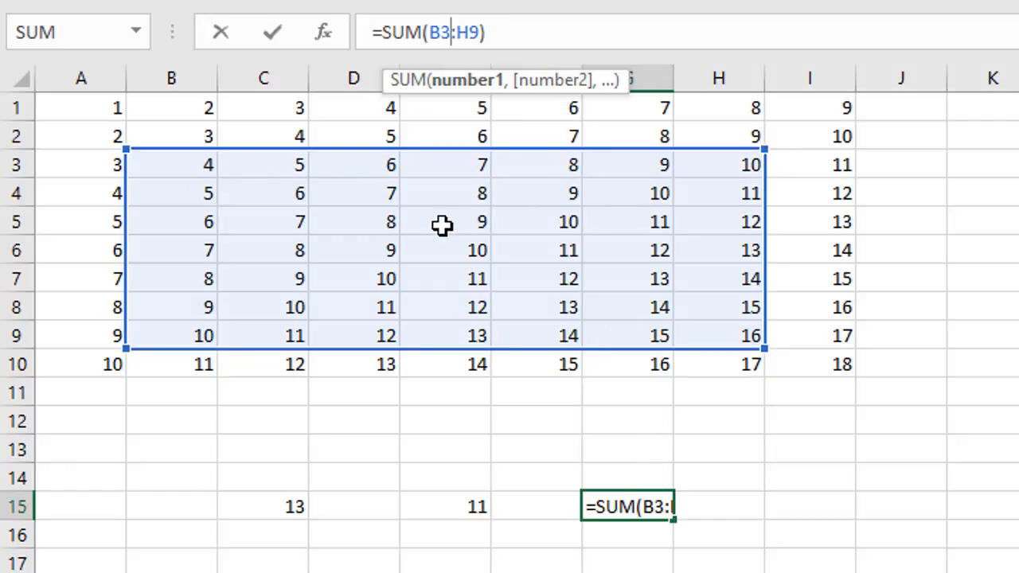
{"action": "key", "text": "Return"}
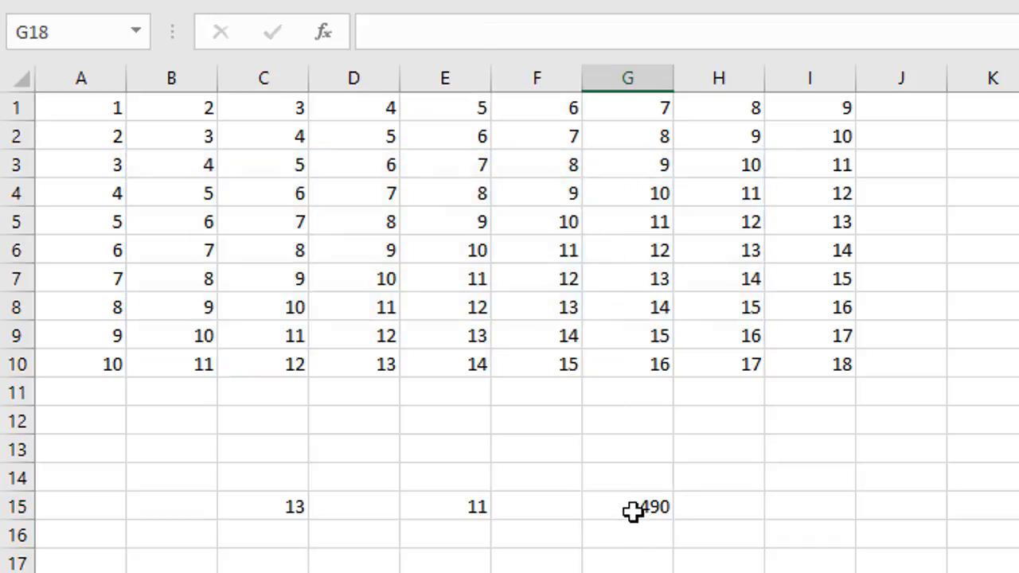
{"action": "left_click", "coordinate": [632, 512]}
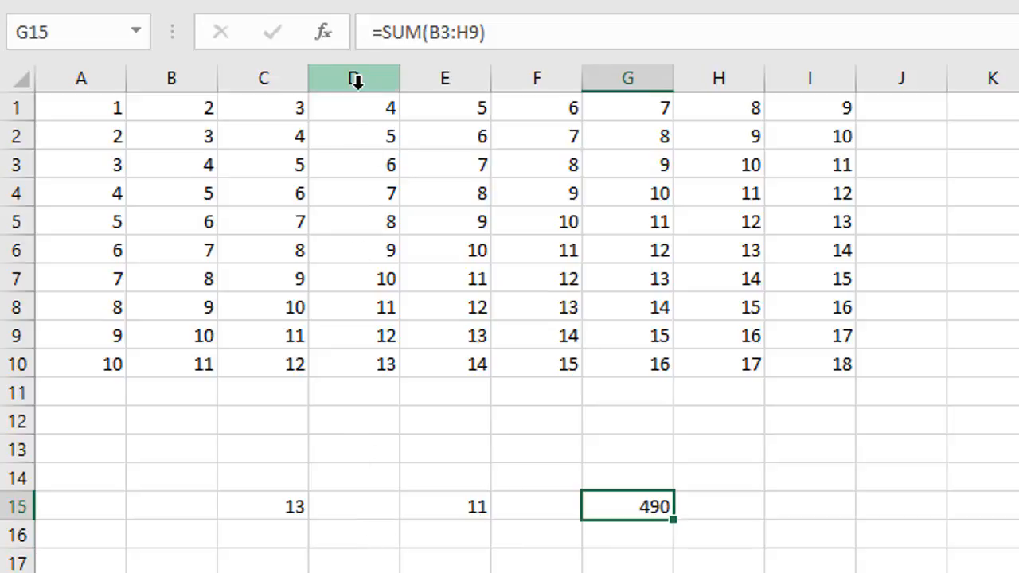
Step: Select the single cells D4, H6 and H3 one at a time, followed by the range B5:I10
{"action": "left_click", "coordinate": [353, 183]}
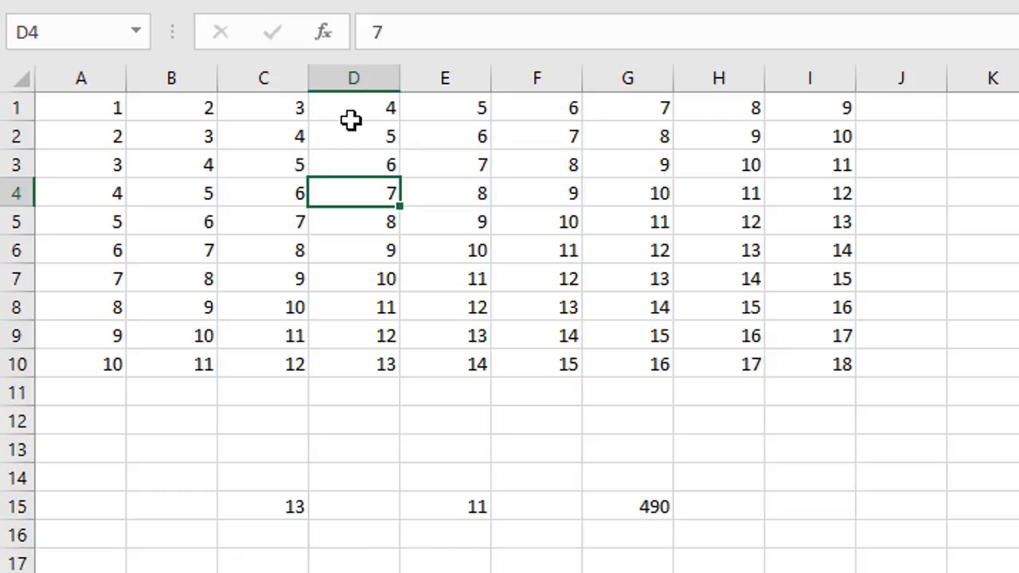
{"action": "left_click", "coordinate": [682, 247]}
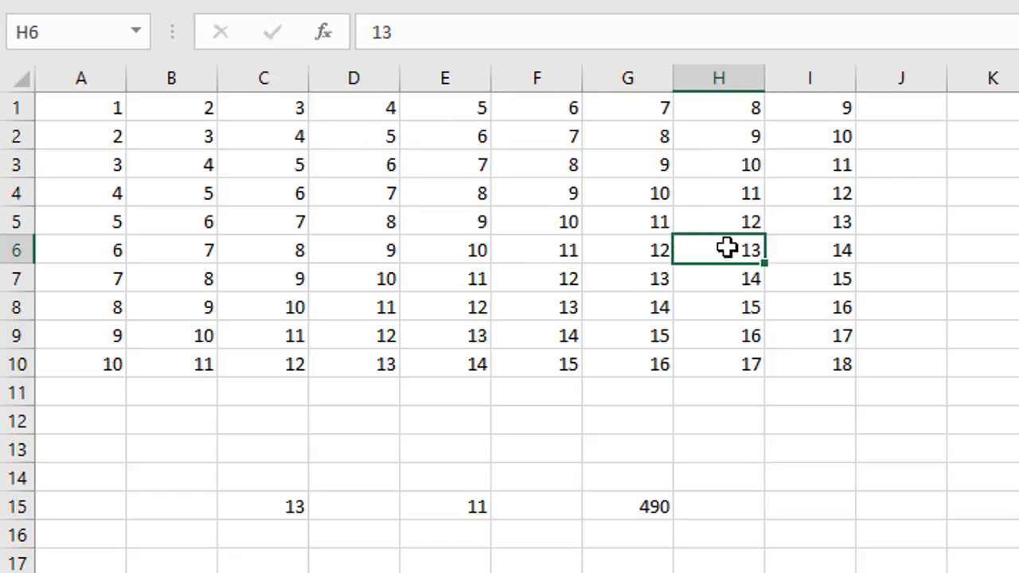
{"action": "left_click", "coordinate": [716, 163]}
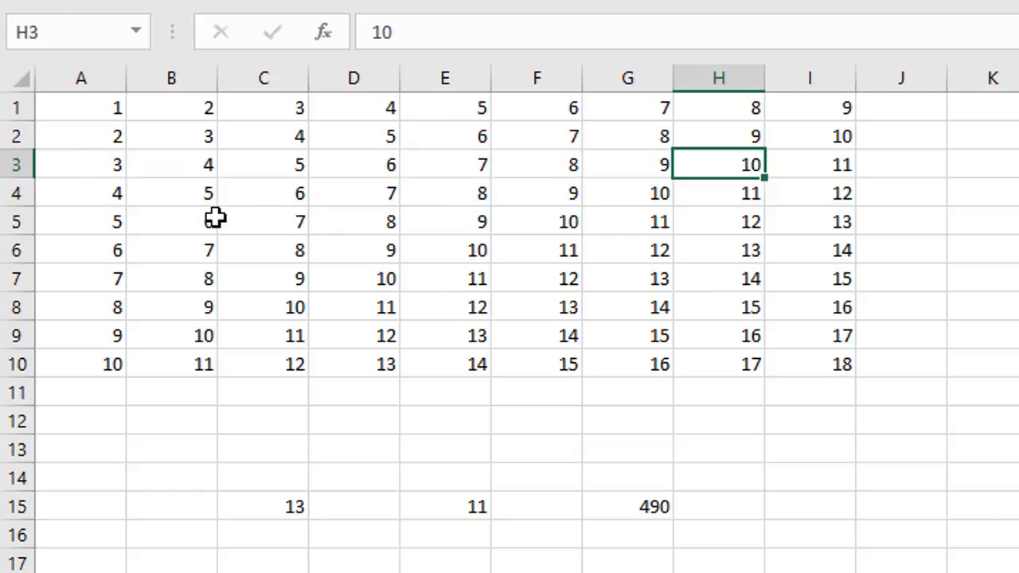
{"action": "left_click_drag", "start_coordinate": [215, 220], "coordinate": [846, 353]}
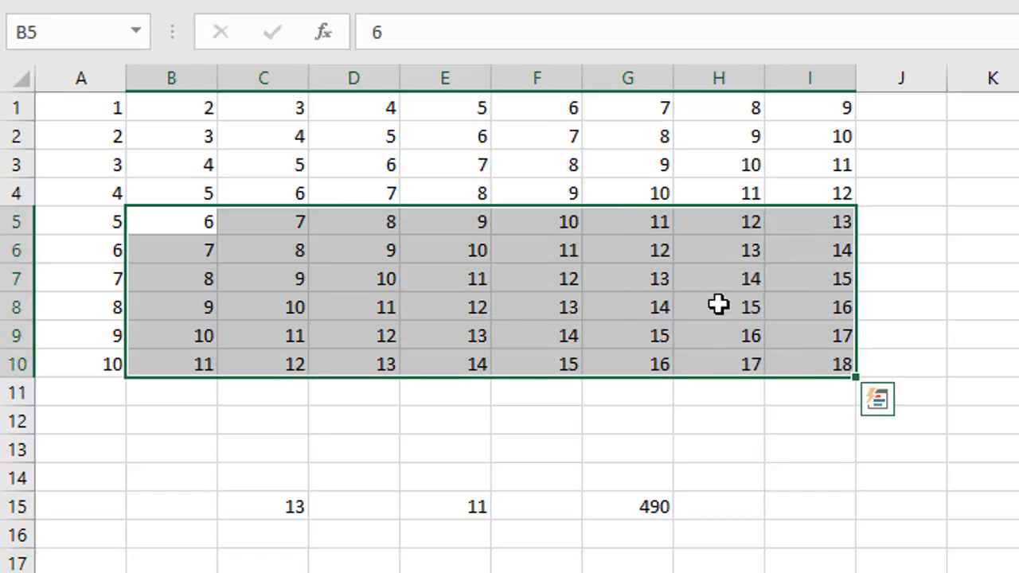